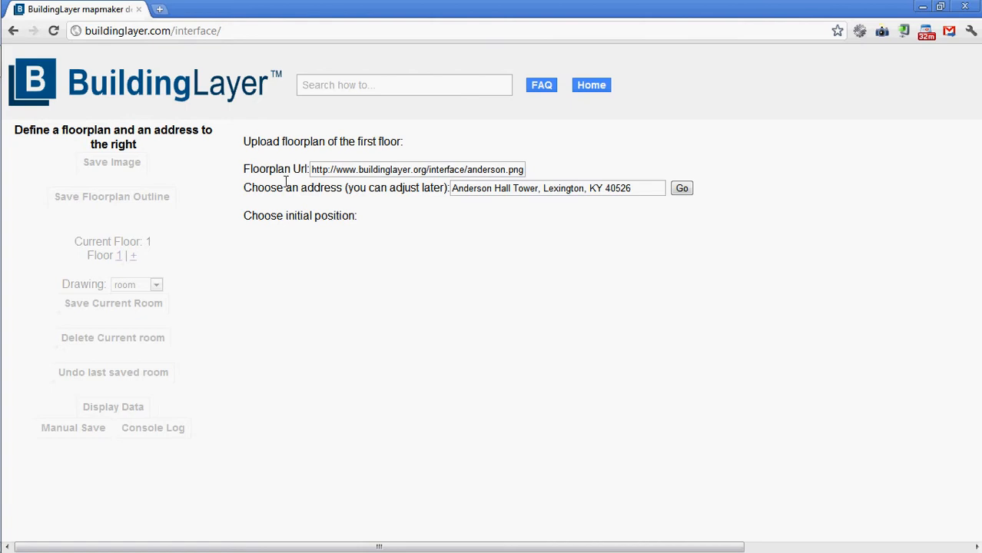
pyautogui.click(336, 172)
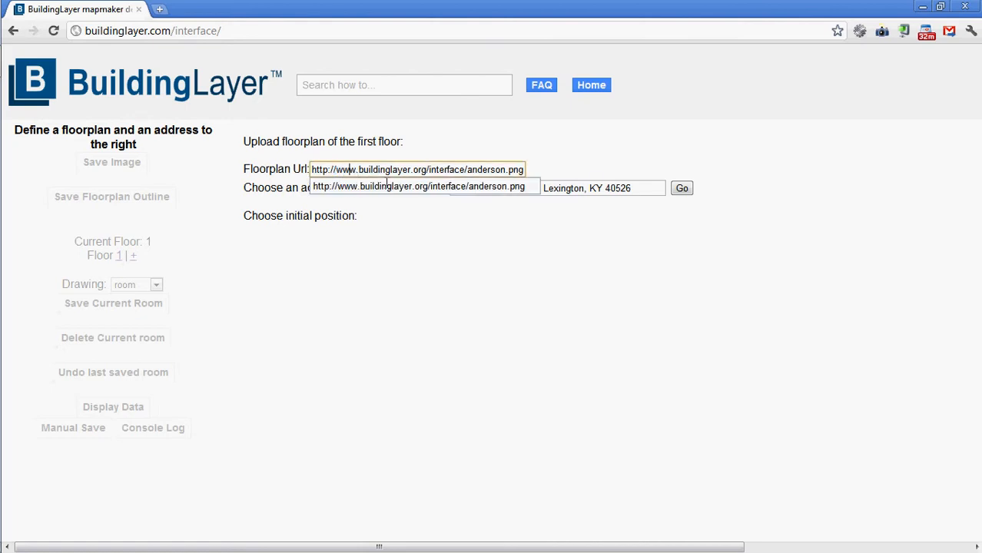
pyautogui.moveTo(343, 177); pyautogui.dragTo(534, 173)
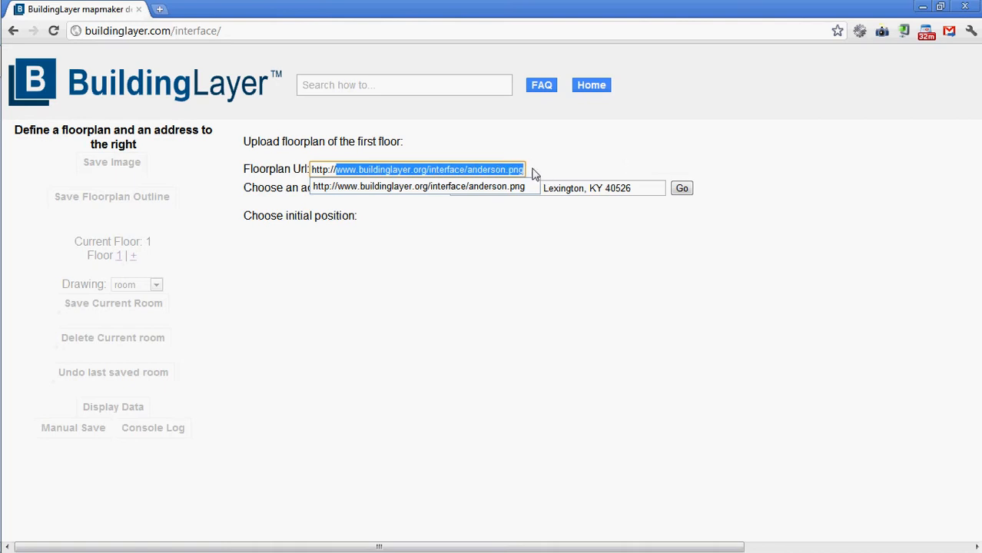
pyautogui.click(573, 163)
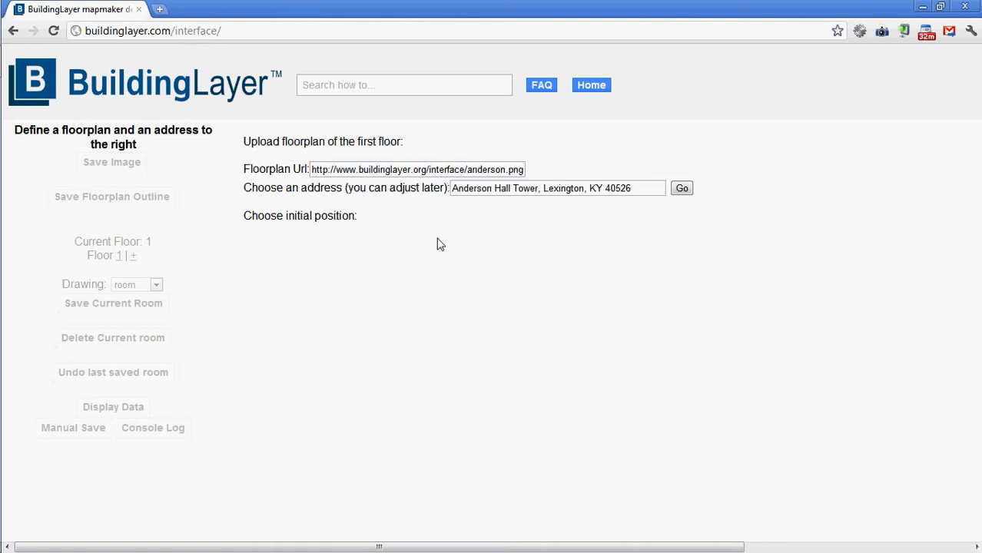
pyautogui.moveTo(459, 192); pyautogui.dragTo(668, 206)
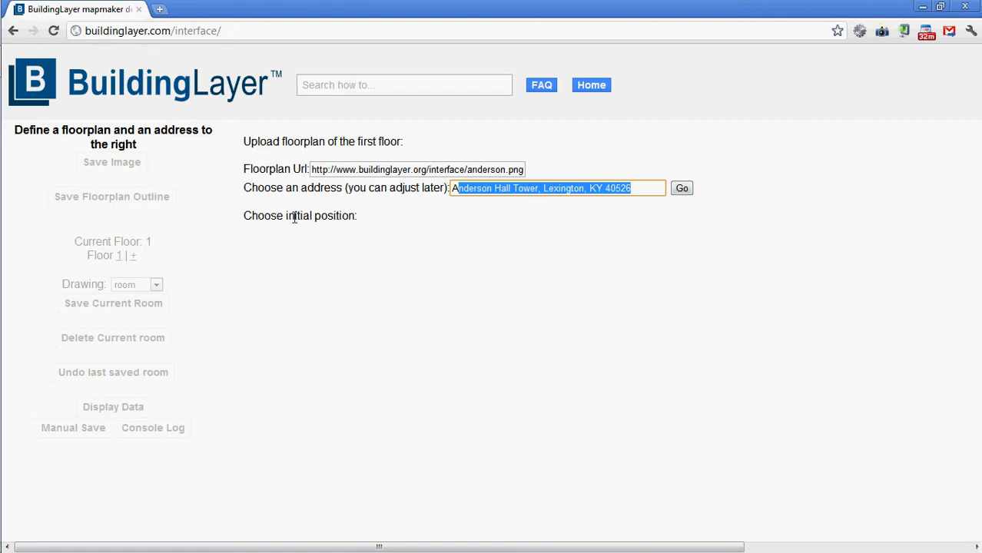
pyautogui.click(685, 192)
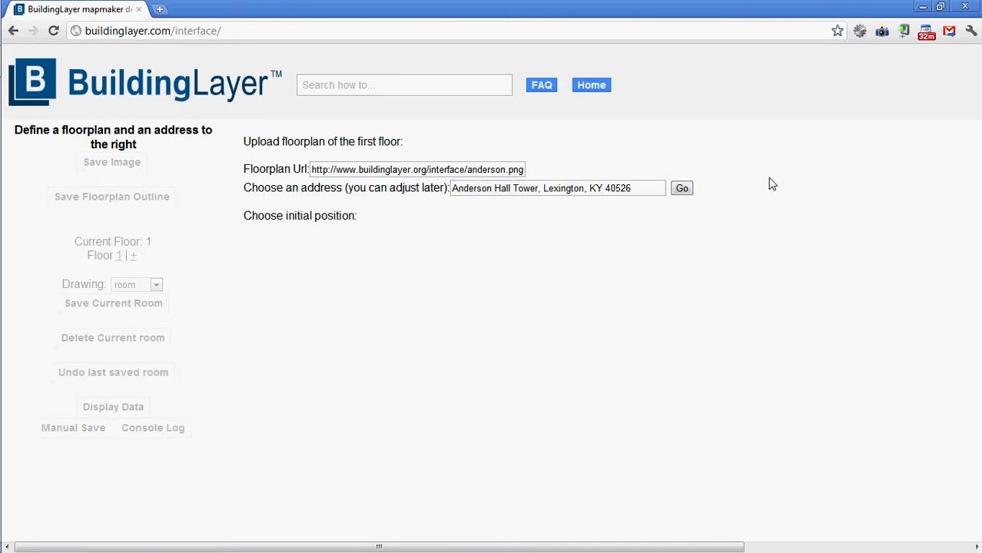
pyautogui.click(683, 191)
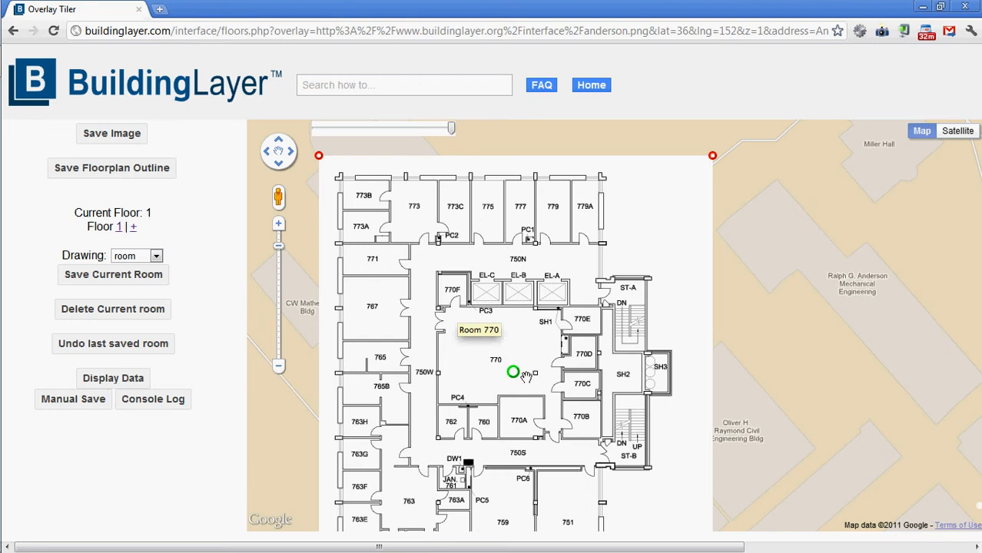
# Lower the floorplan overlay's opacity to roughly a quarter so the map beneath shows through.
pyautogui.moveTo(518, 375); pyautogui.dragTo(497, 339)
pyautogui.moveTo(870, 354); pyautogui.dragTo(913, 394)
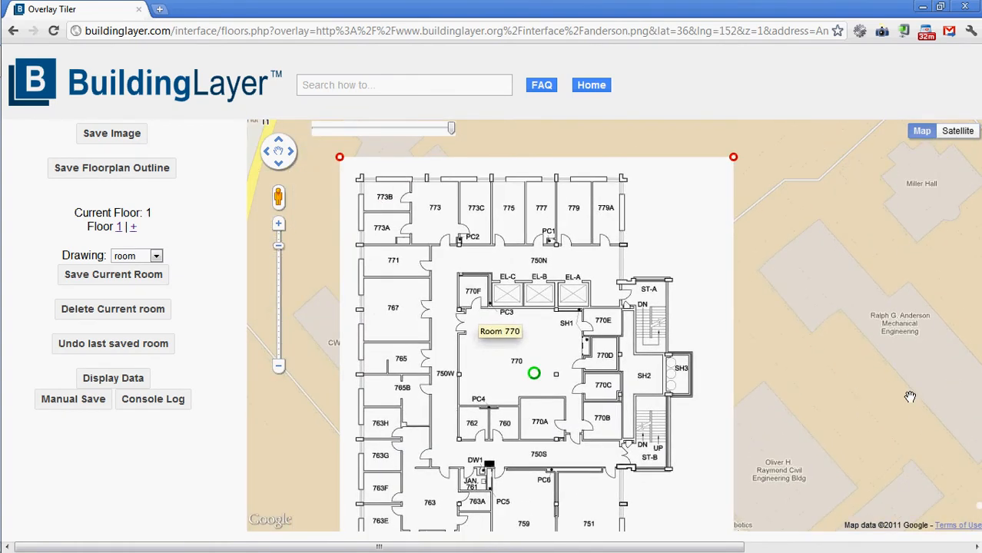
pyautogui.moveTo(838, 443); pyautogui.dragTo(849, 432)
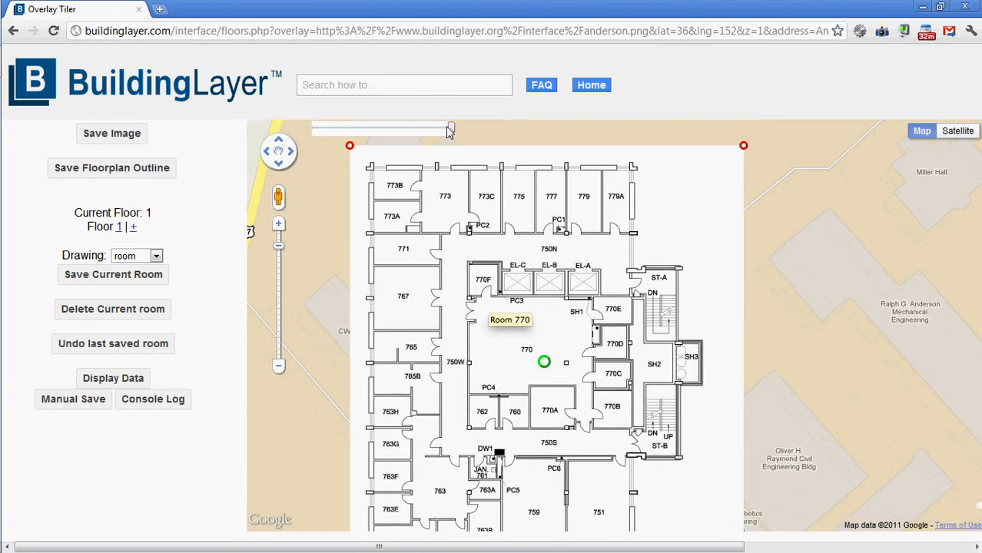
pyautogui.moveTo(454, 132); pyautogui.dragTo(349, 133)
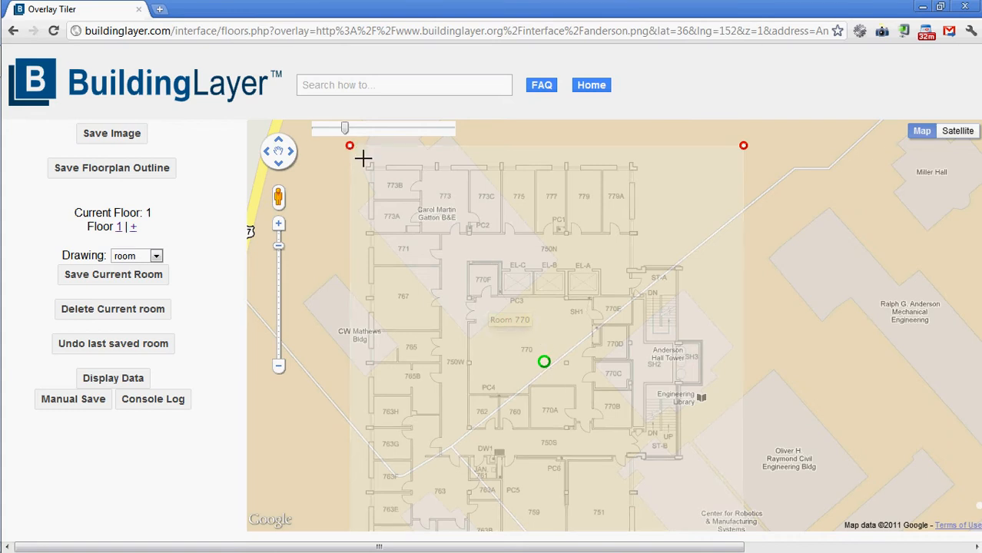
# Rotate and shrink the floorplan overlay with its corner and centre handles to place it over Anderson Hall Tower on the map.
pyautogui.moveTo(753, 157)
pyautogui.mouseDown()
pyautogui.moveTo(741, 154)
pyautogui.moveTo(744, 362)
pyautogui.mouseUp()
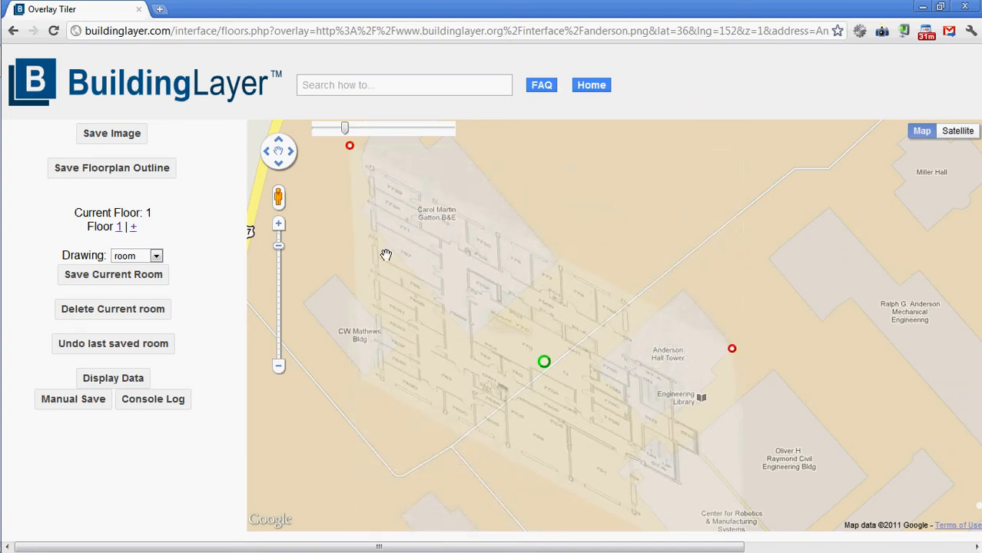
pyautogui.moveTo(361, 156)
pyautogui.mouseDown()
pyautogui.moveTo(682, 257)
pyautogui.moveTo(707, 300)
pyautogui.moveTo(700, 305)
pyautogui.moveTo(693, 276)
pyautogui.mouseUp()
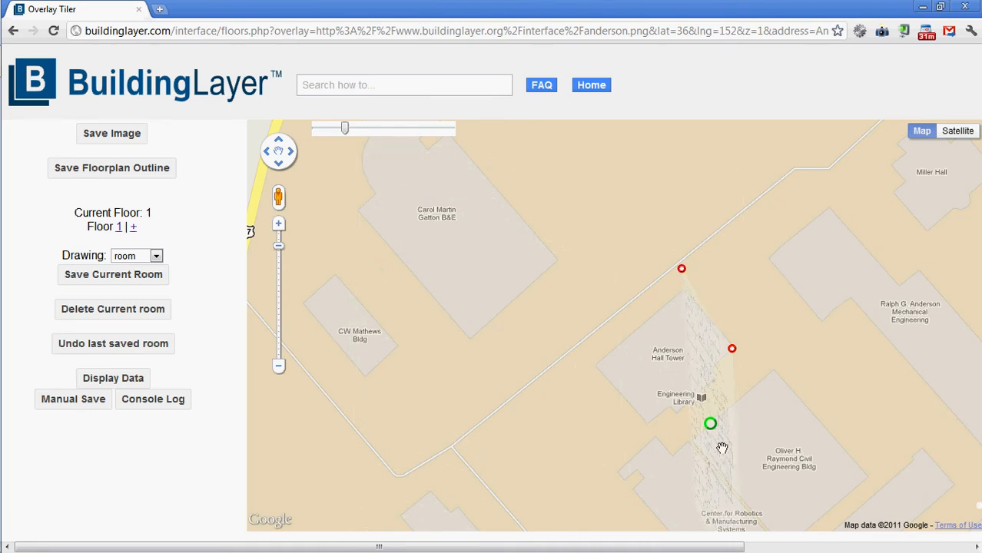
pyautogui.moveTo(727, 433); pyautogui.dragTo(718, 355)
pyautogui.moveTo(744, 457)
pyautogui.mouseDown()
pyautogui.moveTo(666, 278)
pyautogui.moveTo(655, 289)
pyautogui.moveTo(668, 333)
pyautogui.mouseUp()
pyautogui.moveTo(743, 228); pyautogui.dragTo(770, 256)
pyautogui.moveTo(692, 153); pyautogui.dragTo(697, 167)
pyautogui.moveTo(669, 333); pyautogui.dragTo(673, 332)
# Move and enlarge the floorplan overlay until its walls match the Anderson Hall Tower footprint, and save the image placement.
pyautogui.moveTo(814, 338); pyautogui.dragTo(757, 412)
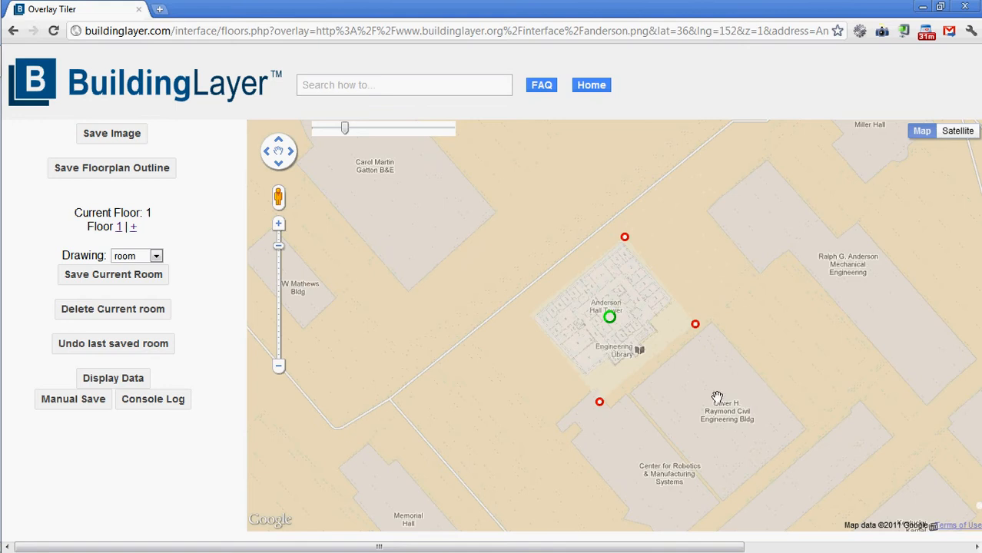
pyautogui.scroll(1, 702, 392)
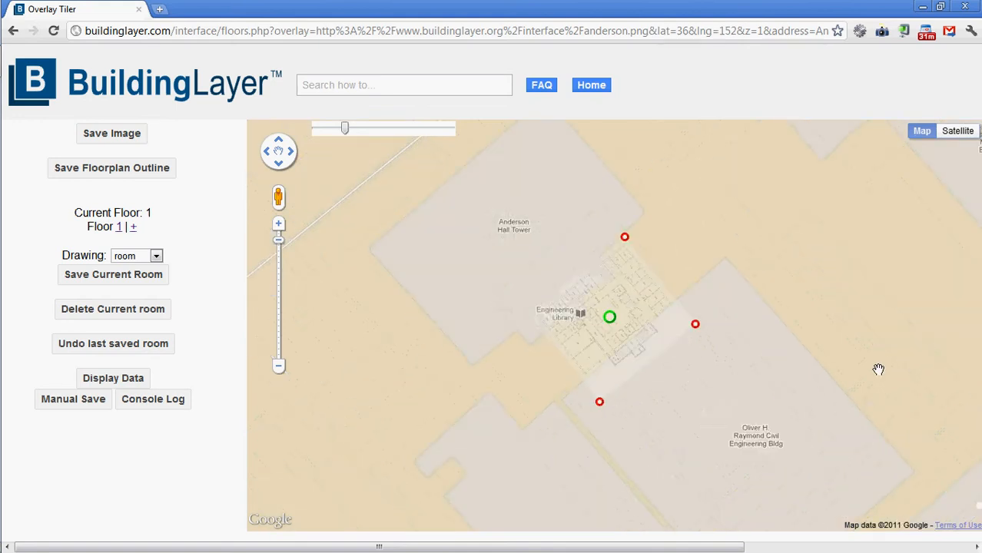
pyautogui.moveTo(827, 218); pyautogui.dragTo(773, 233)
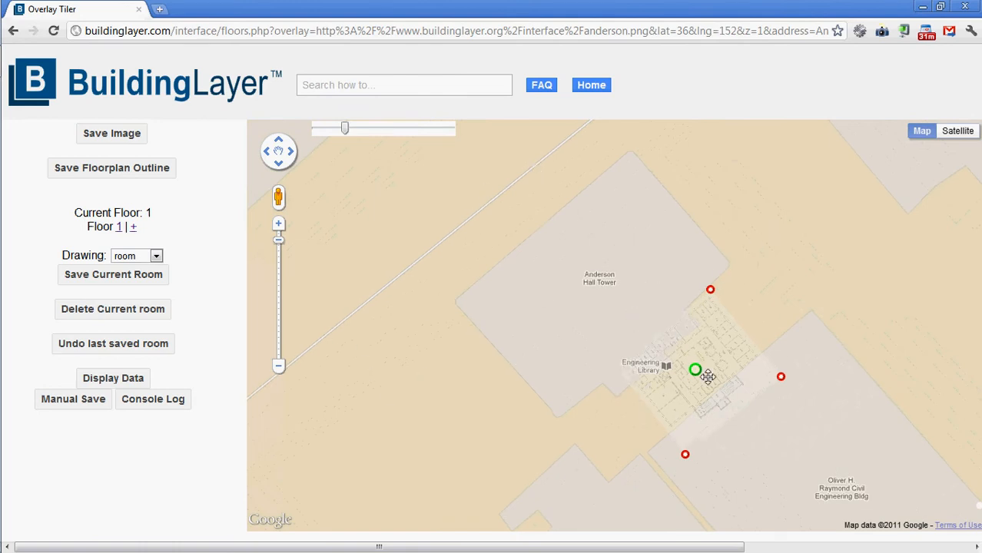
pyautogui.moveTo(700, 372); pyautogui.dragTo(623, 236)
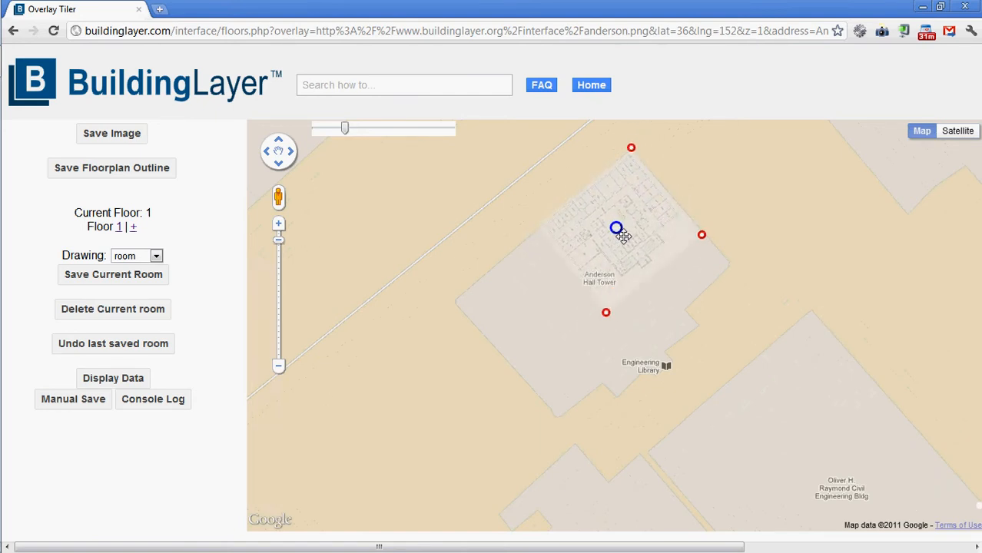
pyautogui.moveTo(715, 246); pyautogui.dragTo(786, 322)
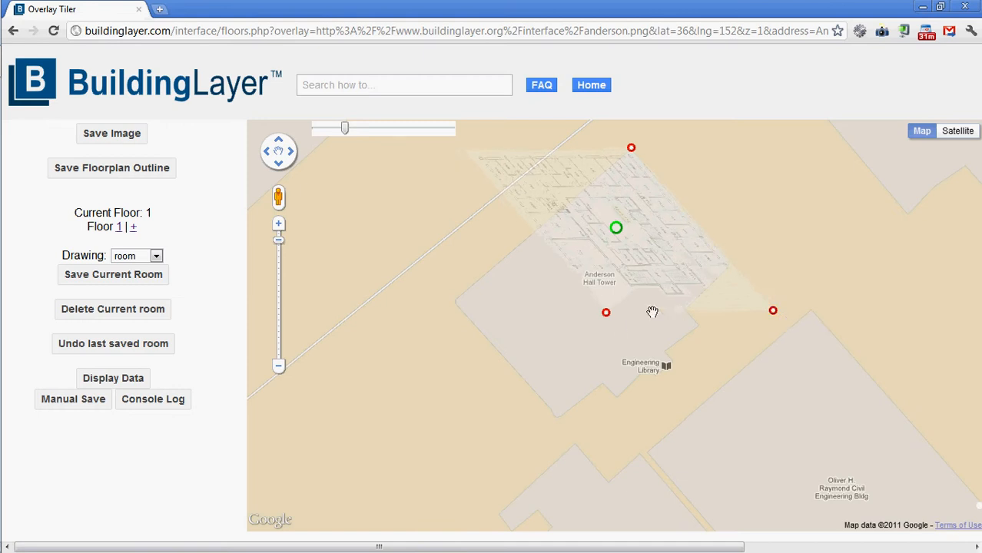
pyautogui.moveTo(618, 322); pyautogui.dragTo(601, 478)
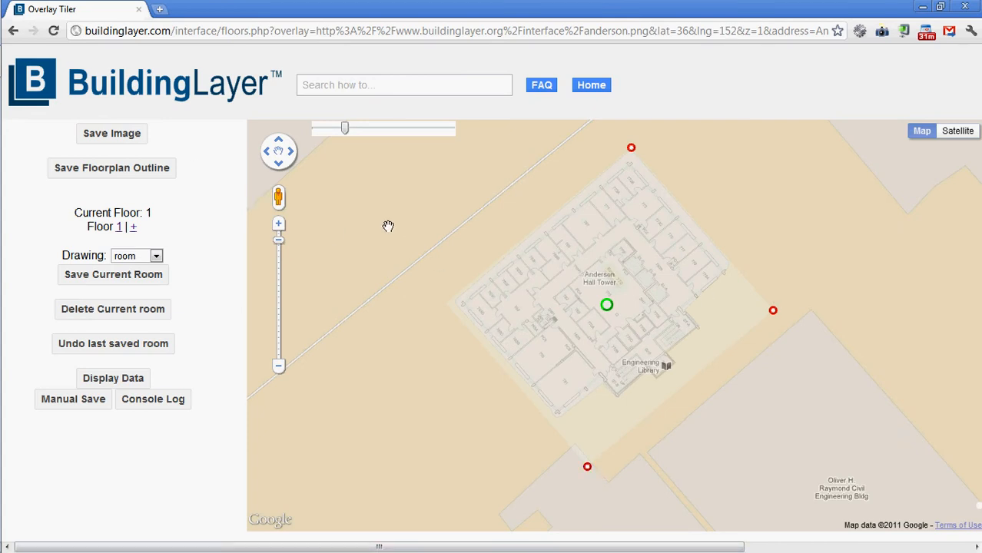
pyautogui.click(118, 141)
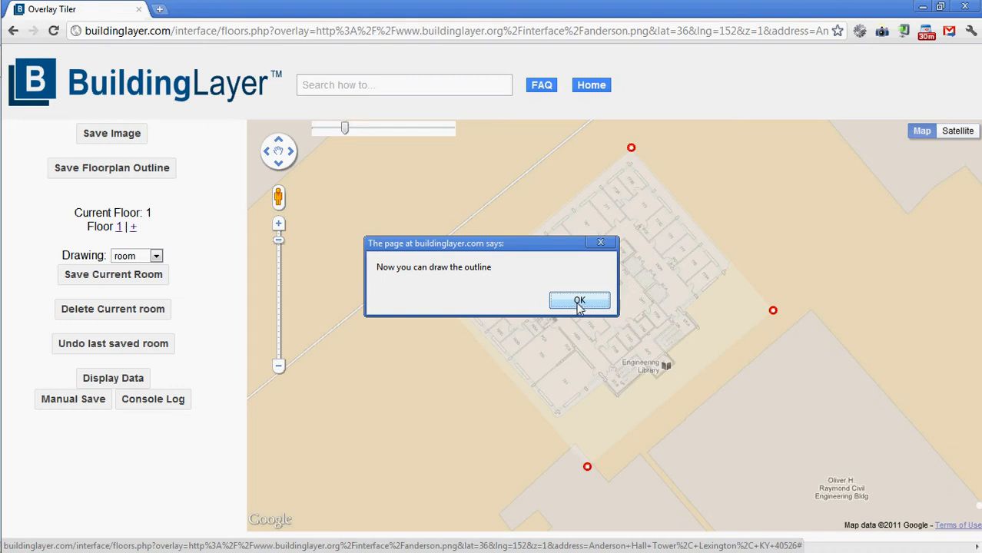
pyautogui.click(580, 301)
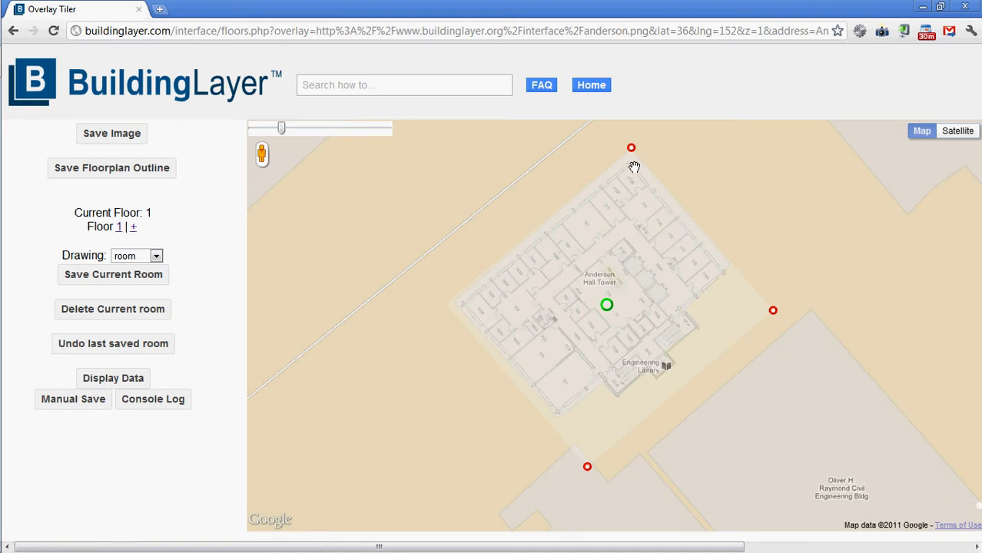
# Trace the floorplan's outer walls corner by corner, including the stepped southeast side, and save the outline as the building footprint.
pyautogui.click(726, 270)
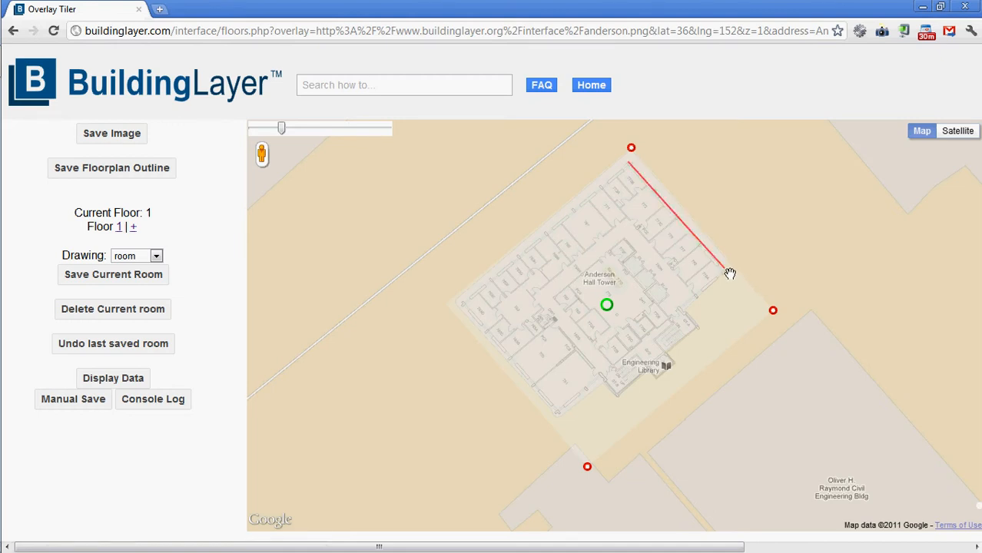
pyautogui.click(684, 311)
pyautogui.click(698, 329)
pyautogui.click(670, 363)
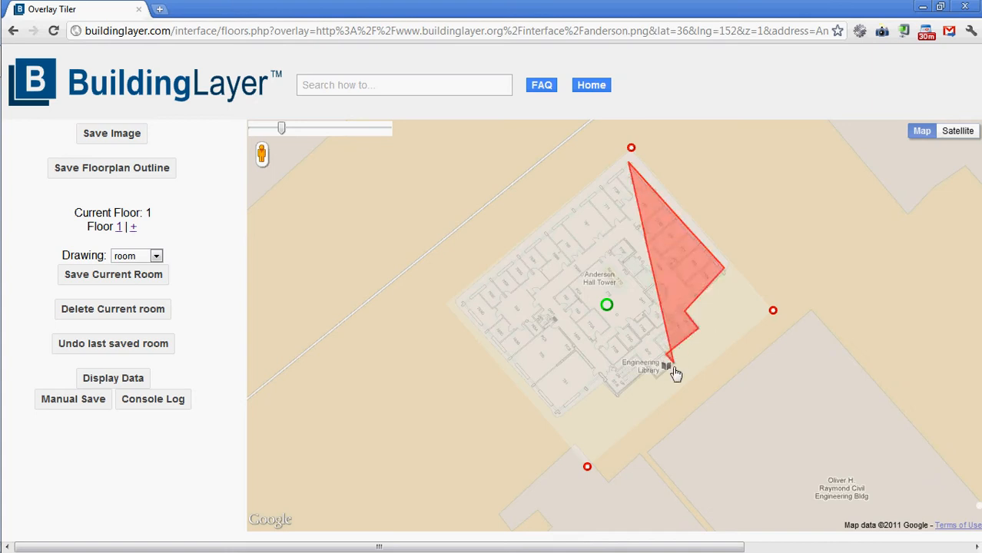
pyautogui.click(658, 378)
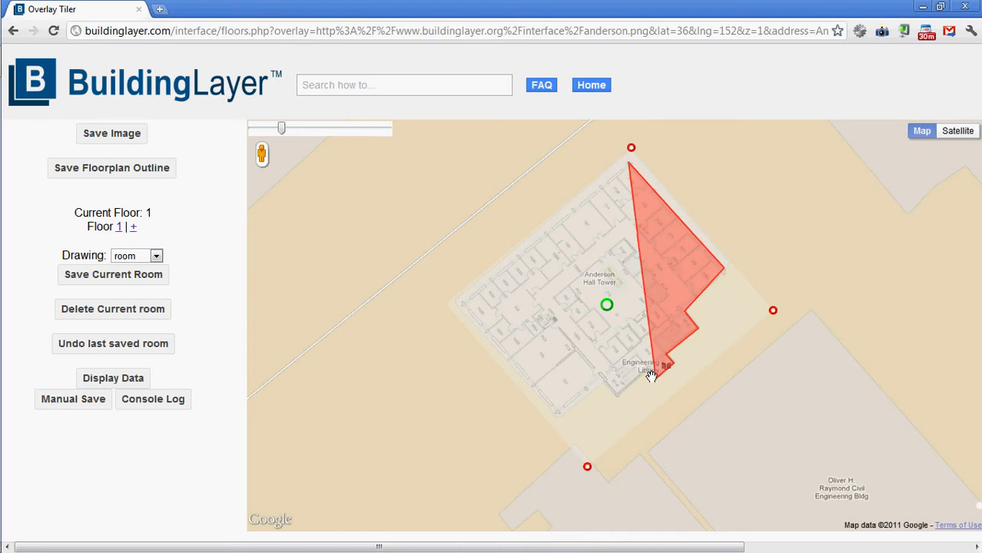
pyautogui.click(647, 372)
pyautogui.click(620, 397)
pyautogui.click(595, 401)
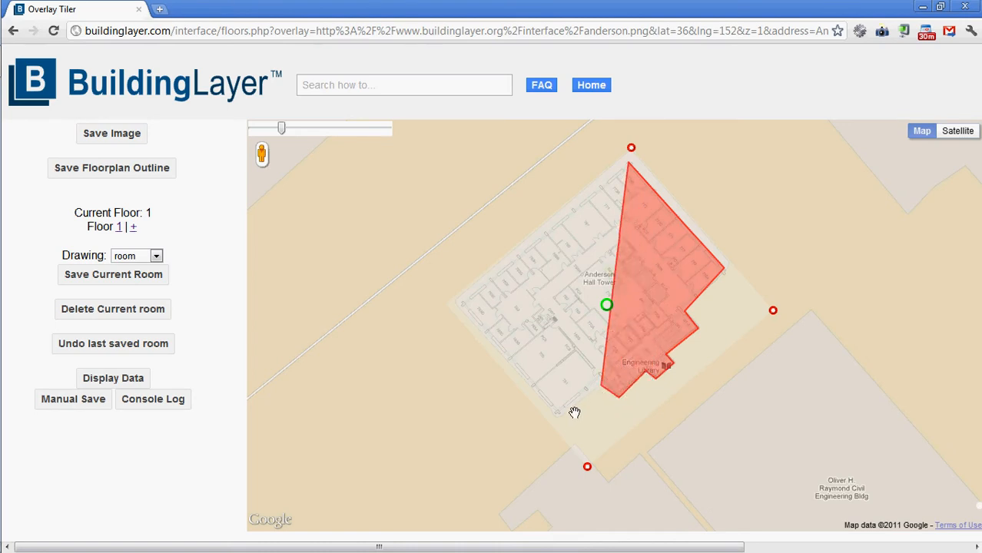
pyautogui.click(558, 415)
pyautogui.click(456, 303)
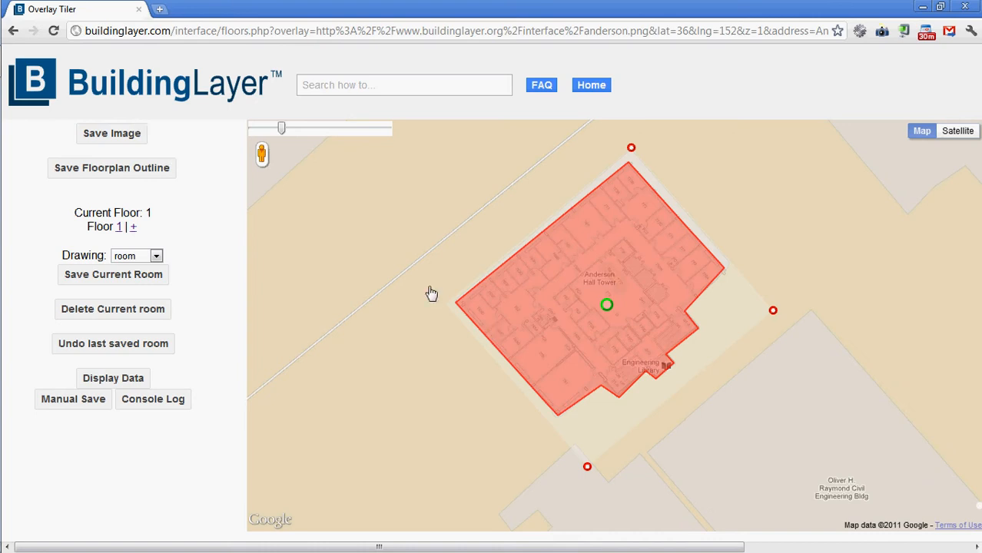
pyautogui.click(96, 175)
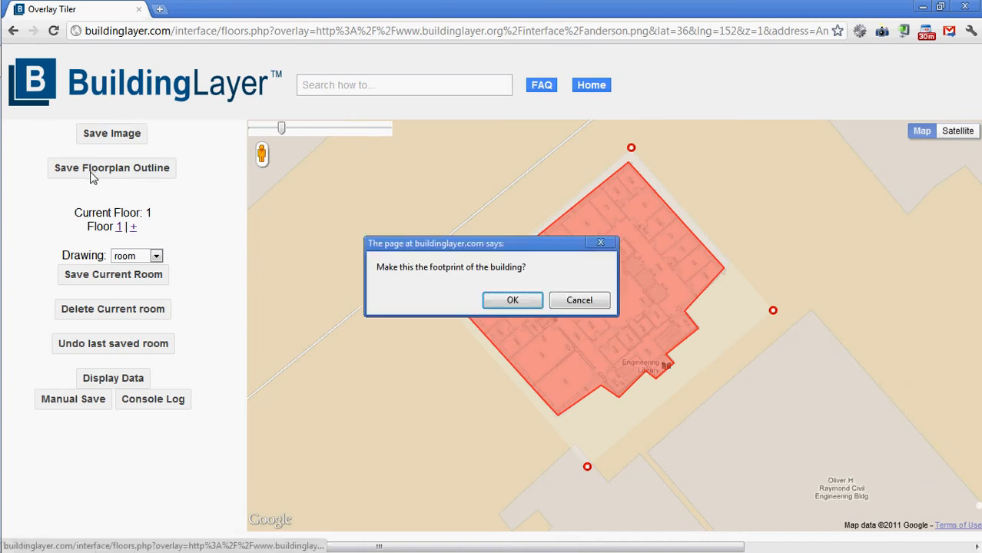
pyautogui.click(511, 303)
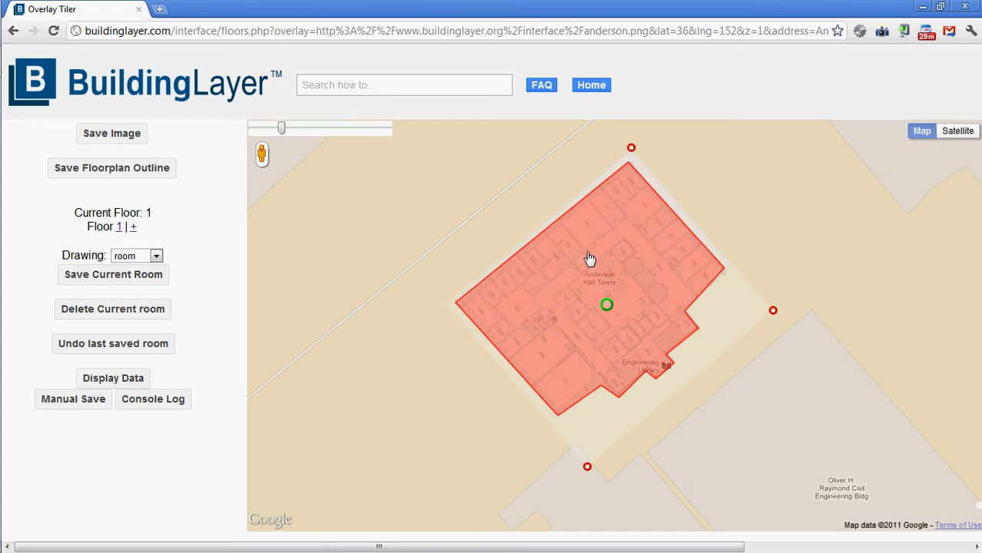
# Outline the large room along the building's northwest wall as a room and save it.
pyautogui.click(612, 228)
pyautogui.click(588, 200)
pyautogui.click(562, 221)
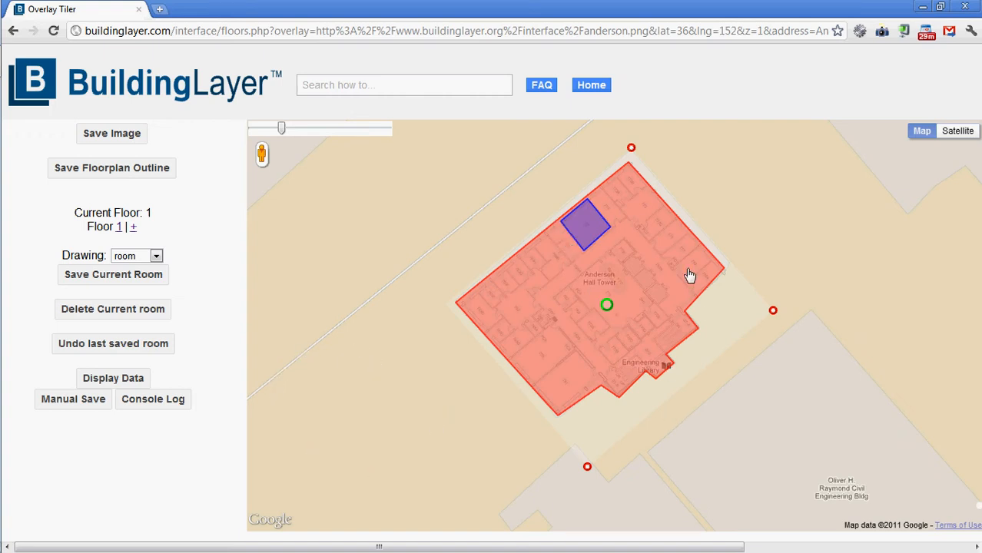
pyautogui.click(115, 281)
# Outline the narrow room adjoining the northeast side of the first saved room.
pyautogui.click(612, 227)
pyautogui.click(625, 215)
pyautogui.click(603, 188)
pyautogui.click(589, 199)
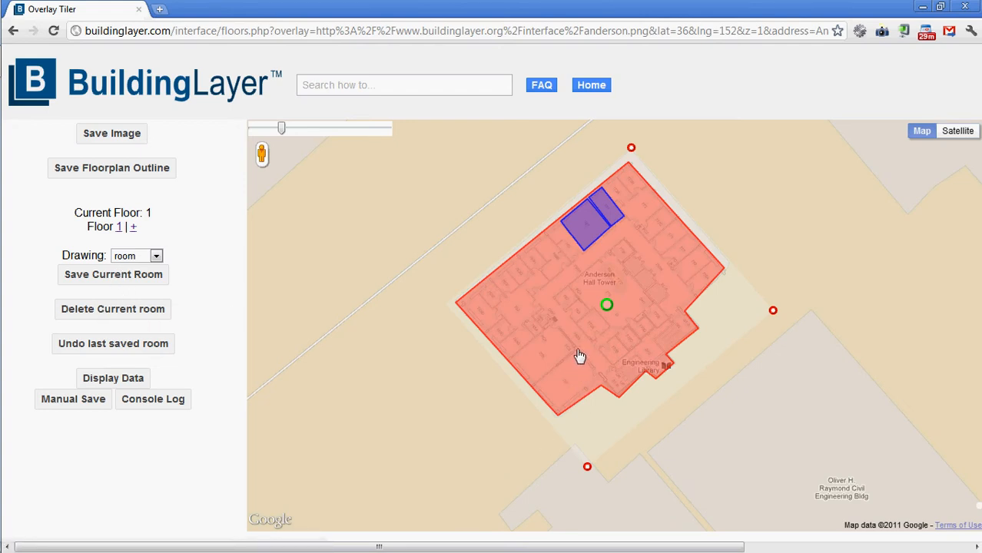
# Outline the large room along the southwest wall of the building.
pyautogui.click(534, 386)
pyautogui.click(511, 357)
pyautogui.click(552, 323)
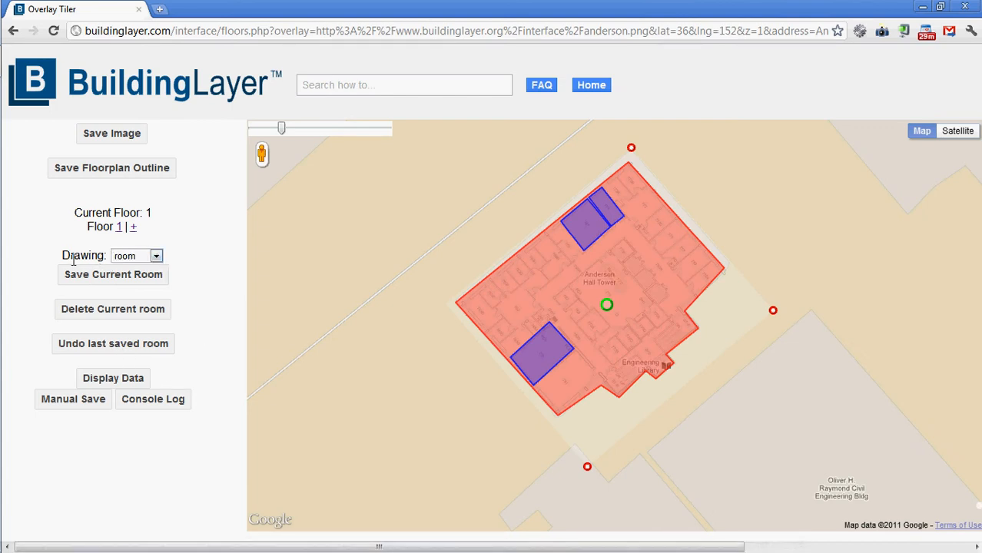
# Switch the drawing type to Elevator, then outline and save the northernmost elevator near the building's core.
pyautogui.click(157, 258)
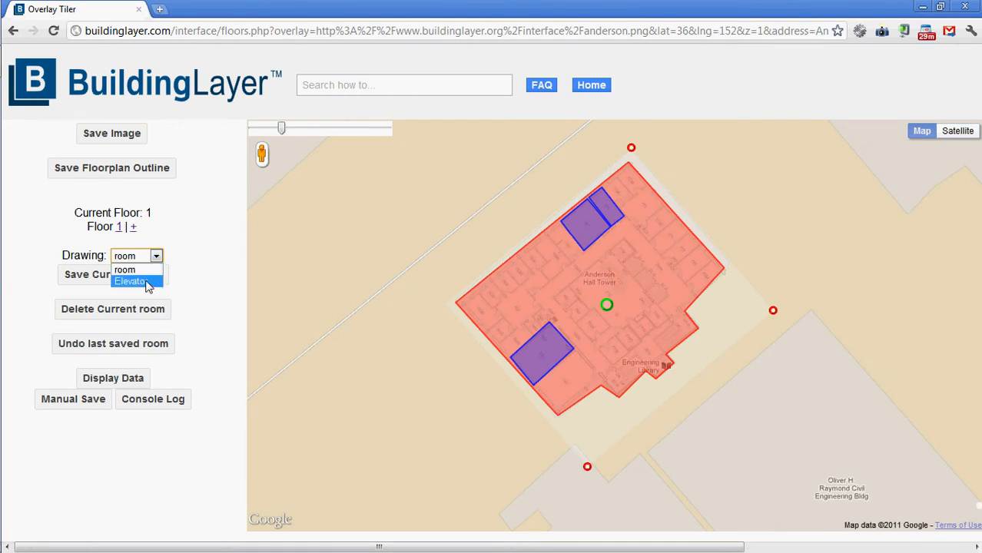
pyautogui.click(146, 282)
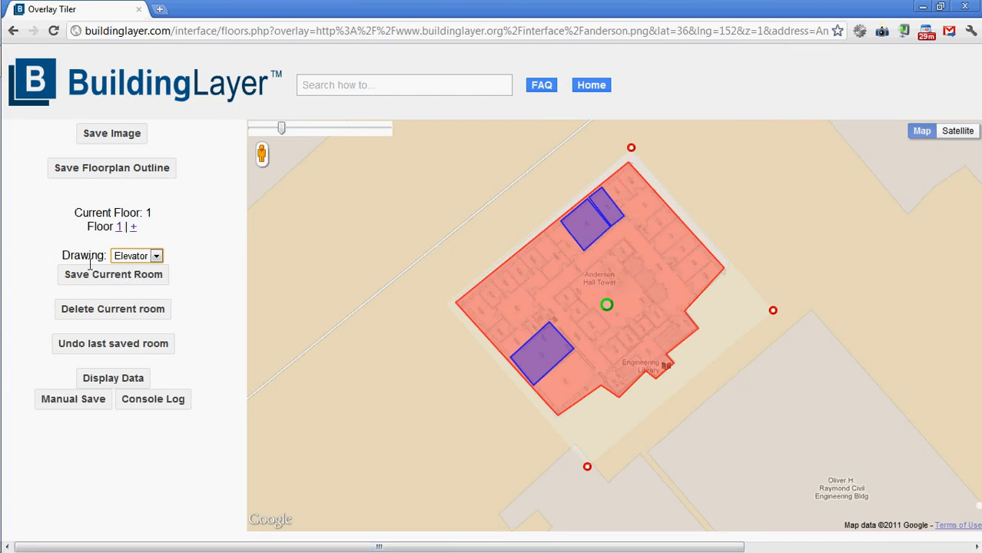
pyautogui.click(628, 261)
pyautogui.click(635, 276)
pyautogui.click(645, 265)
pyautogui.click(152, 280)
# Outline the middle elevator directly southeast of the first one and save it.
pyautogui.click(645, 288)
pyautogui.click(636, 279)
pyautogui.click(645, 267)
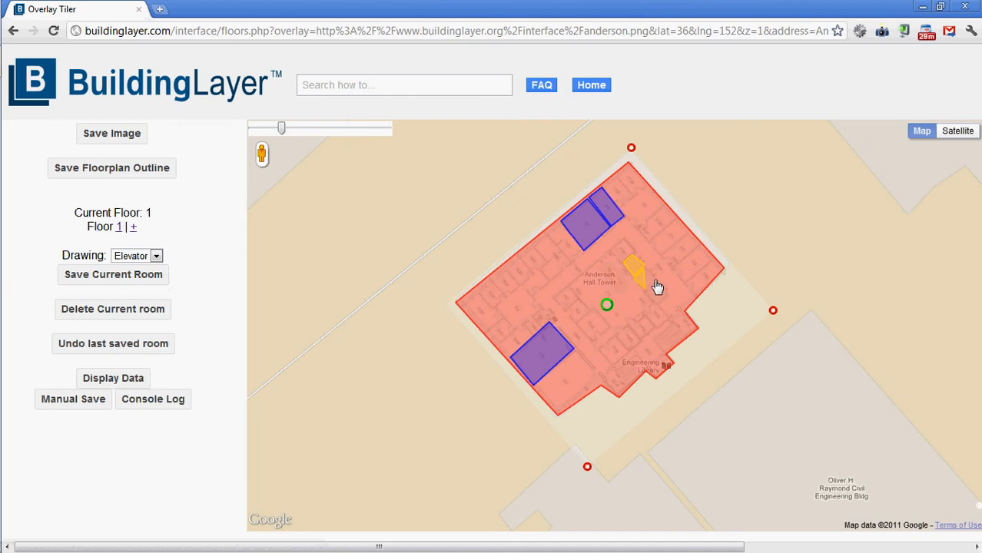
pyautogui.click(124, 277)
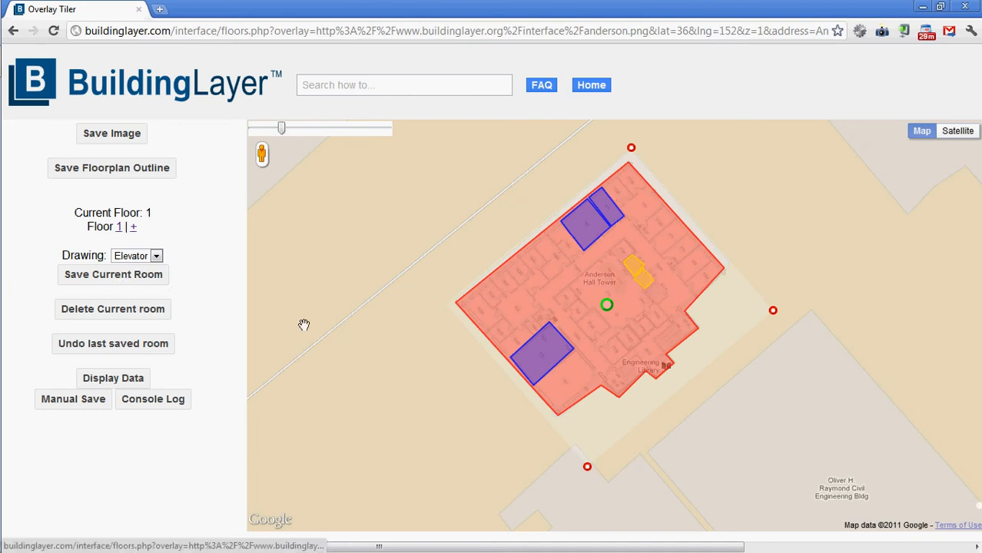
# Outline the third elevator at the southeast end of the elevator row and add floor 2 to the building.
pyautogui.click(658, 283)
pyautogui.click(648, 293)
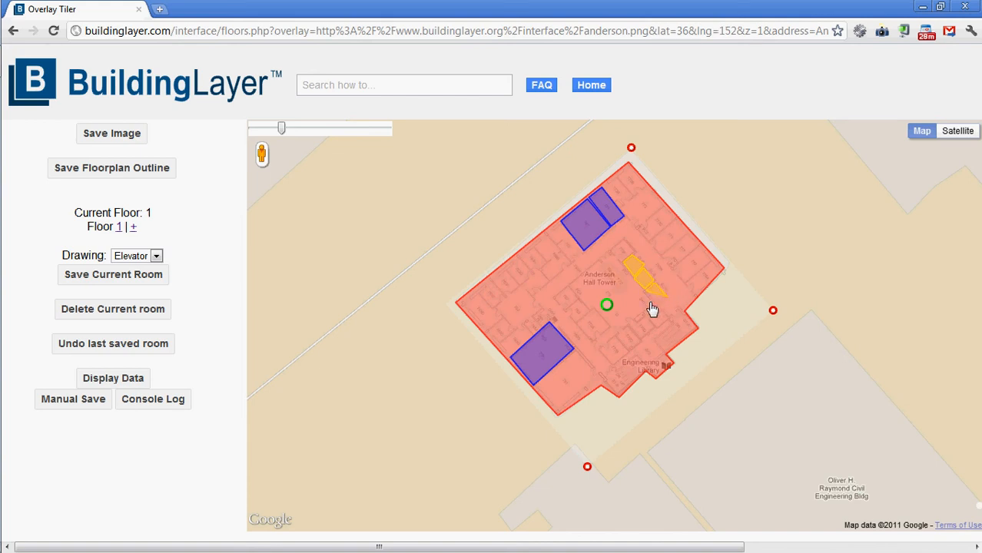
pyautogui.click(662, 305)
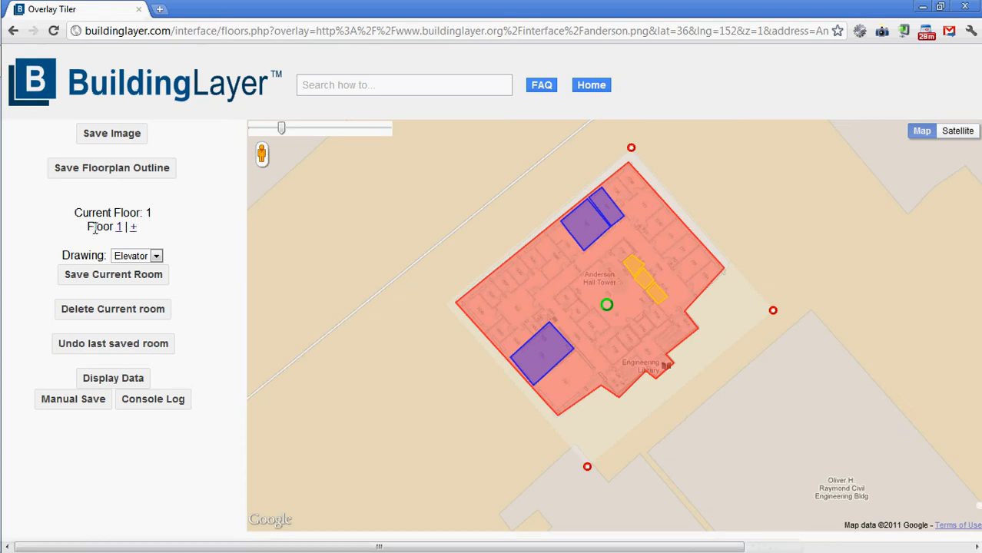
pyautogui.click(136, 229)
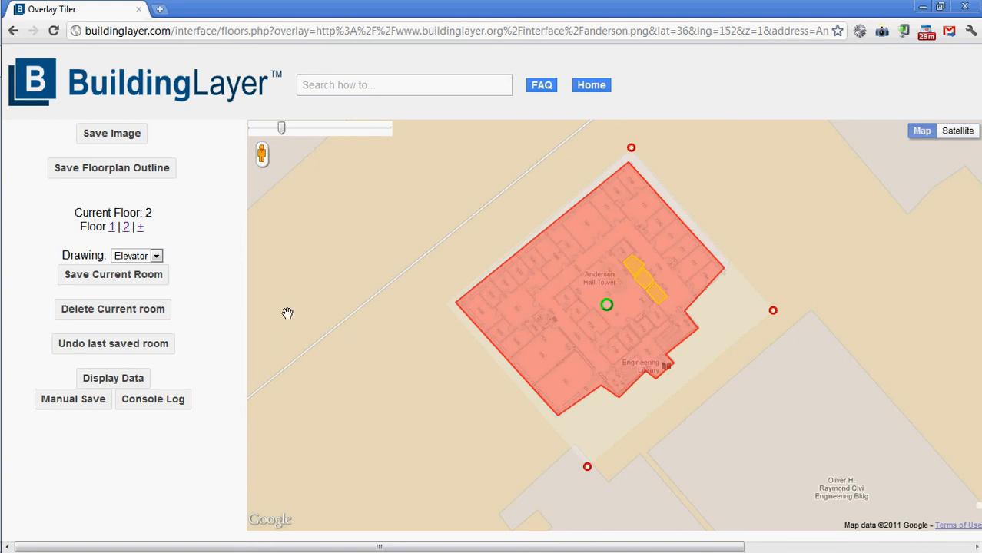
# Switch to floor 1 and back to floor 2 to compare which shapes each floor holds.
pyautogui.click(112, 228)
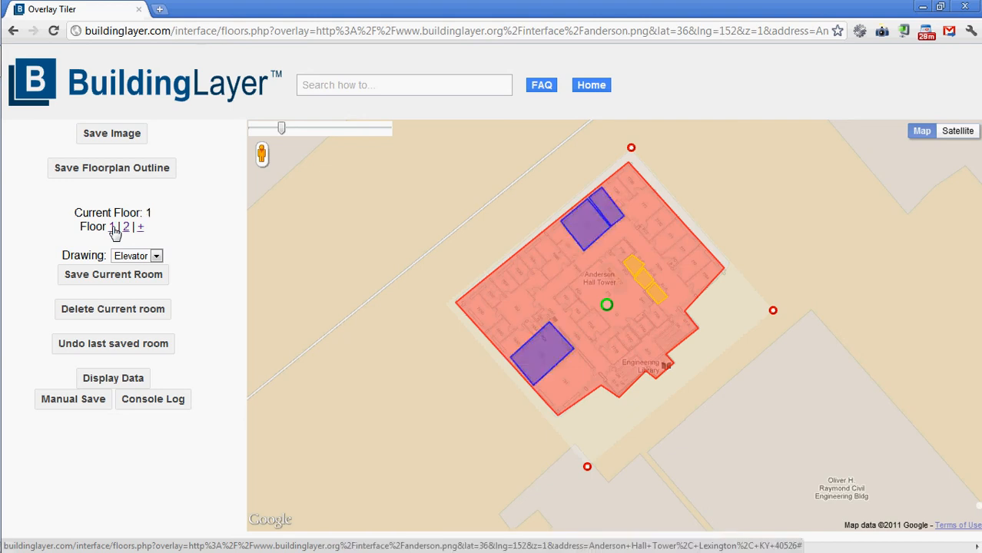
pyautogui.click(127, 229)
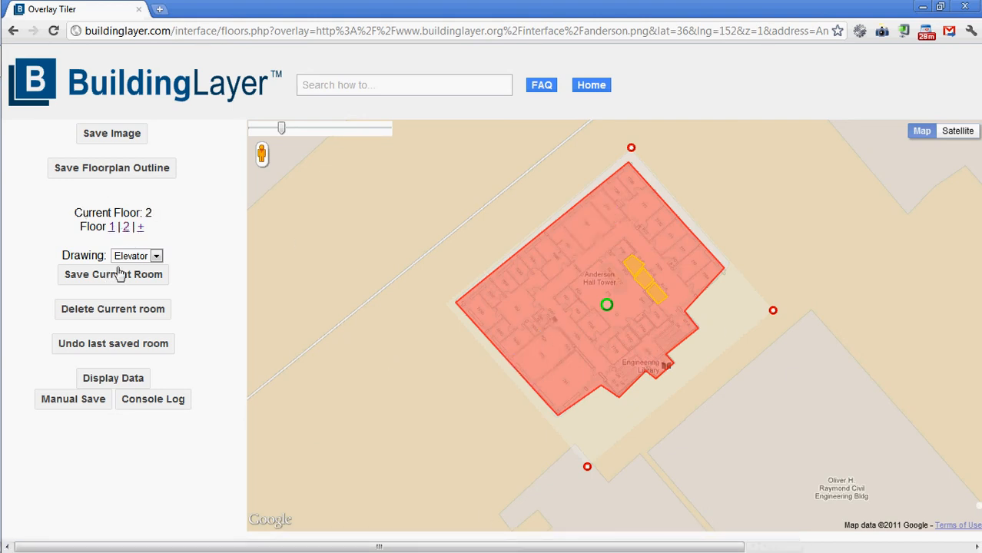
# Set the drawing type to room, then outline and save a small room along the southwest wall on floor 2.
pyautogui.moveTo(3, 283)
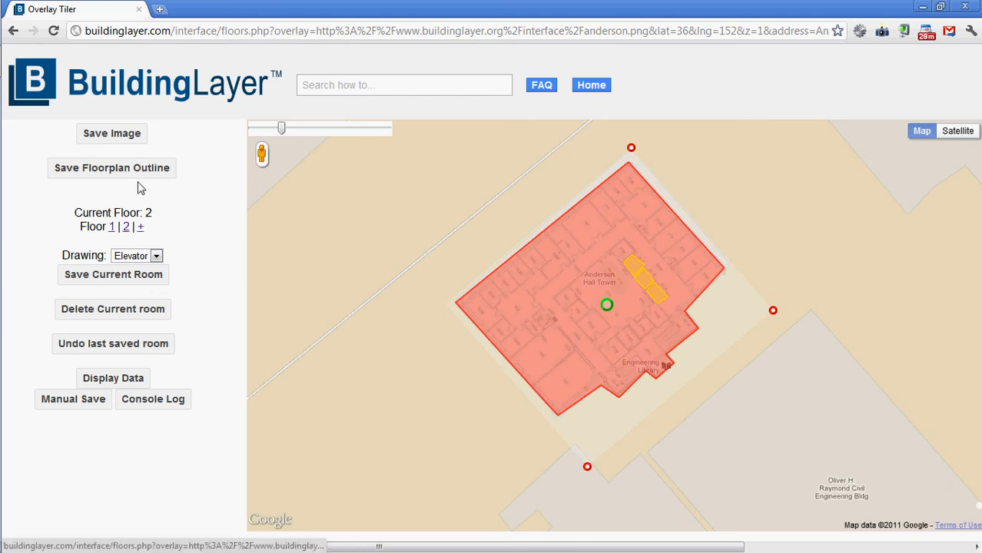
pyautogui.click(131, 256)
pyautogui.click(126, 266)
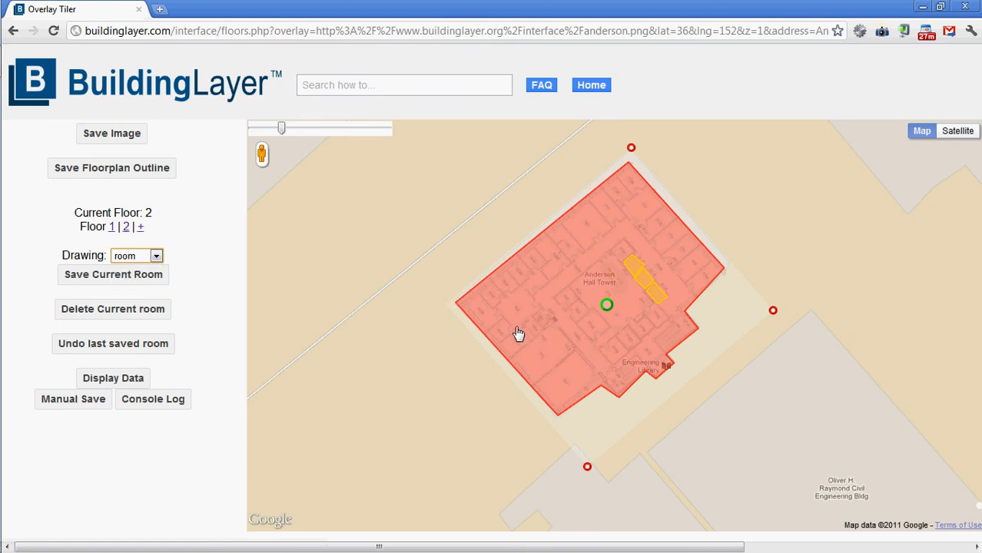
pyautogui.click(522, 323)
pyautogui.click(501, 343)
pyautogui.click(513, 356)
pyautogui.click(533, 338)
pyautogui.click(129, 278)
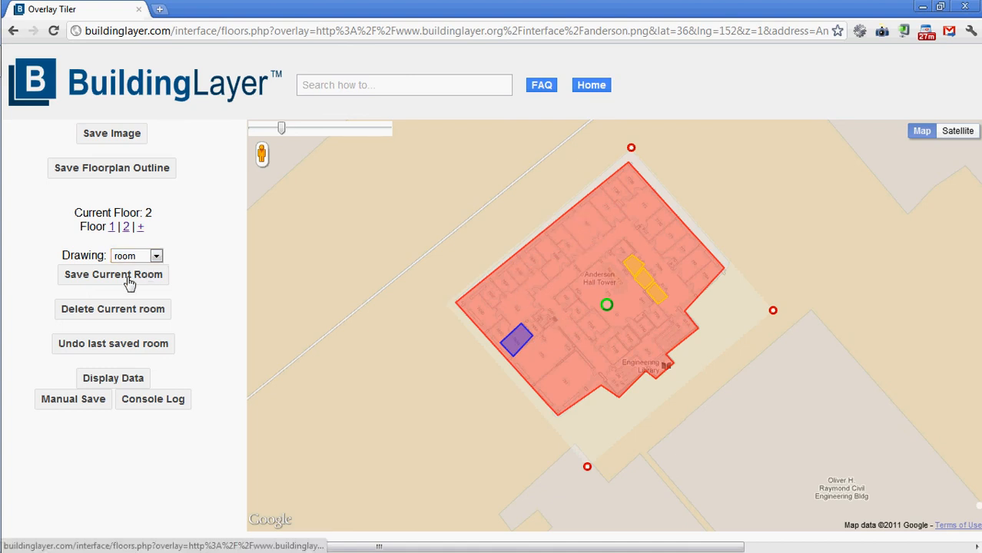
# Outline the small room along the northwest wall of floor 2 and save it.
pyautogui.click(519, 282)
pyautogui.click(506, 266)
pyautogui.click(518, 257)
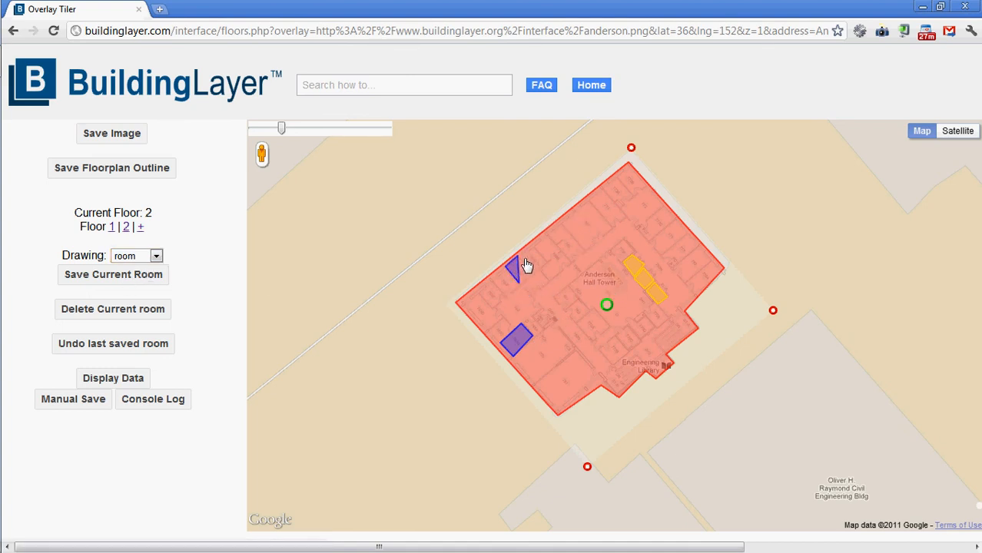
pyautogui.click(529, 271)
pyautogui.click(77, 274)
# Outline the narrow room along the northeast wall of floor 2, northeast of the elevators, and save it.
pyautogui.click(659, 256)
pyautogui.click(687, 231)
pyautogui.click(675, 222)
pyautogui.click(650, 241)
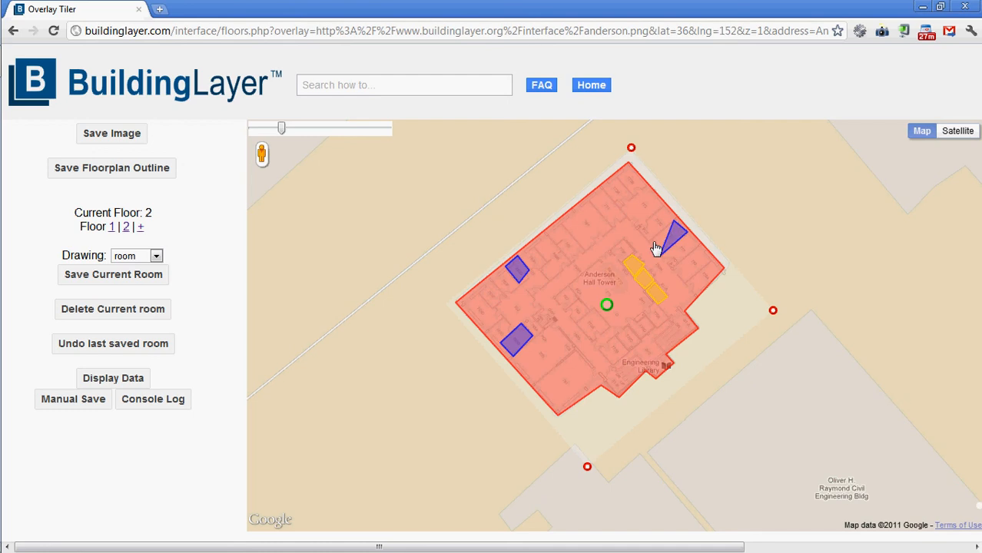
pyautogui.click(114, 277)
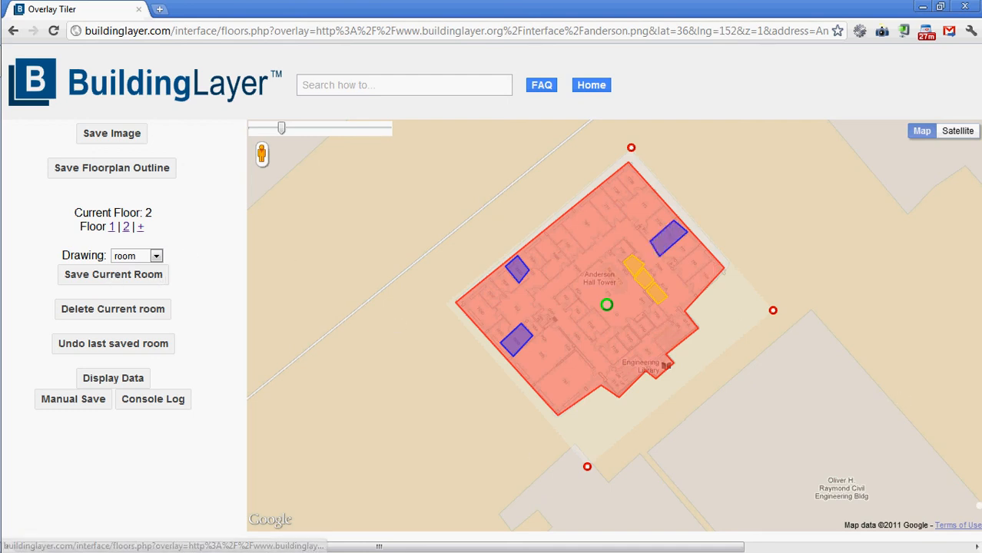
# Check the rooms on floor 1 against the newly drawn ones, then return to floor 2.
pyautogui.click(112, 227)
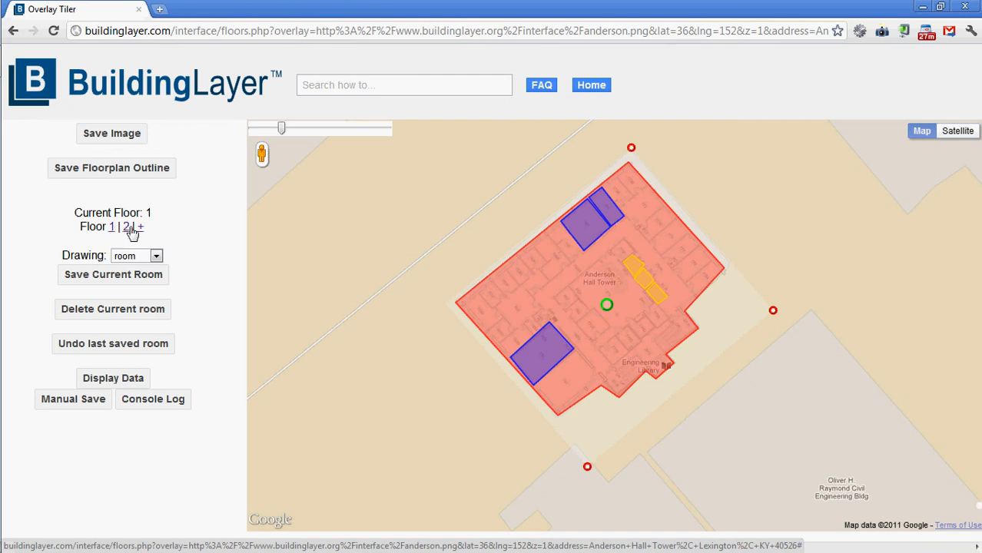
pyautogui.click(128, 228)
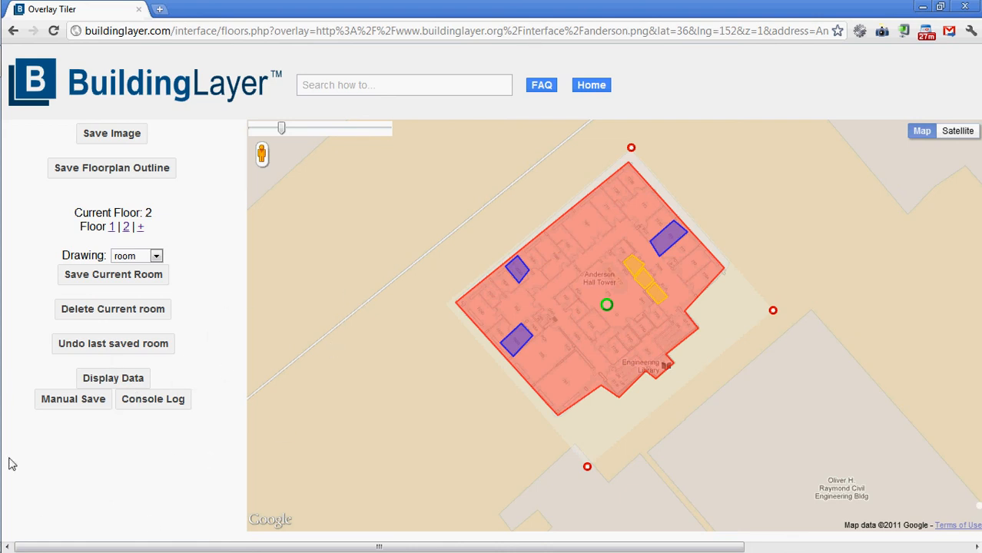
# Display the building's data and examine the footprint, elevator and room coordinates for both floors.
pyautogui.click(117, 382)
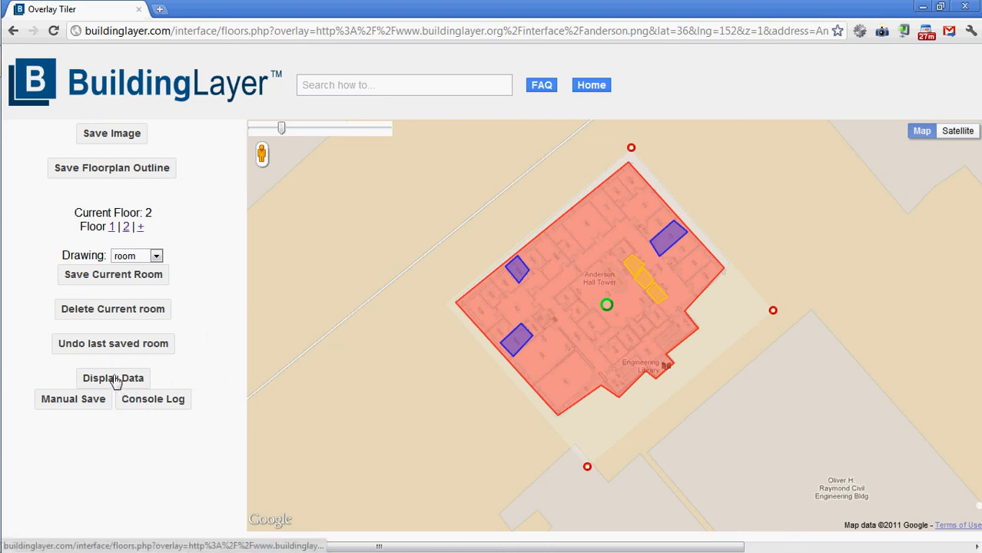
pyautogui.scroll(-5, 199, 428)
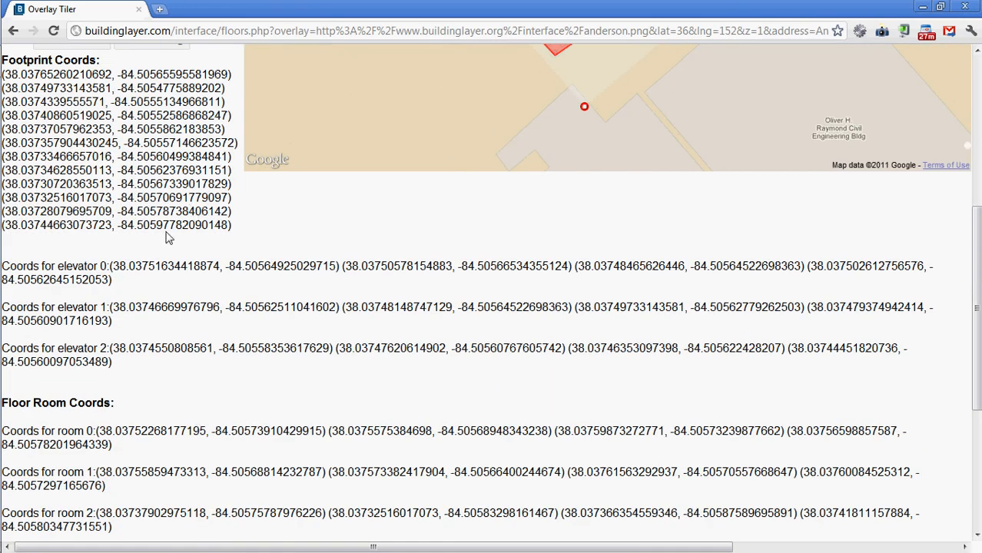
pyautogui.scroll(-4, 169, 239)
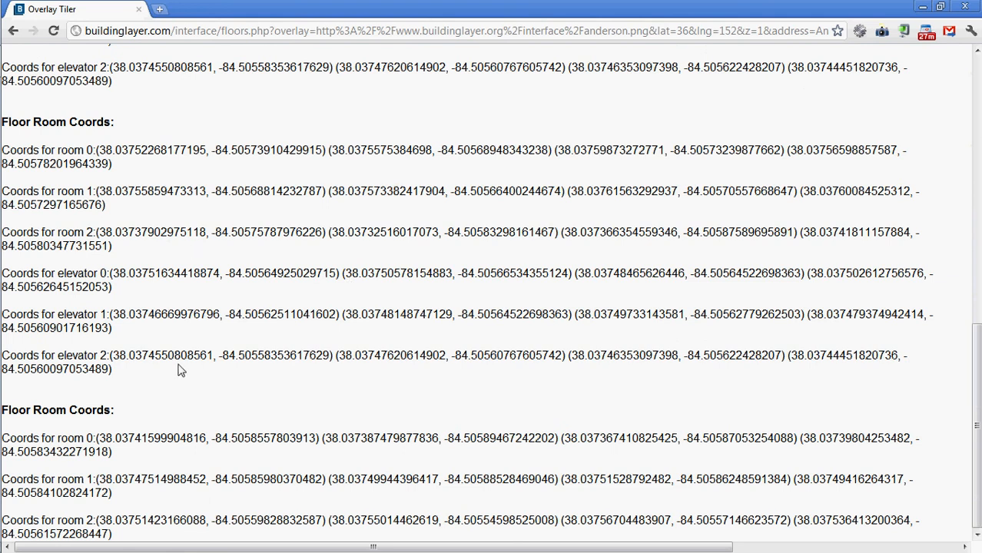
pyautogui.scroll(1, 165, 382)
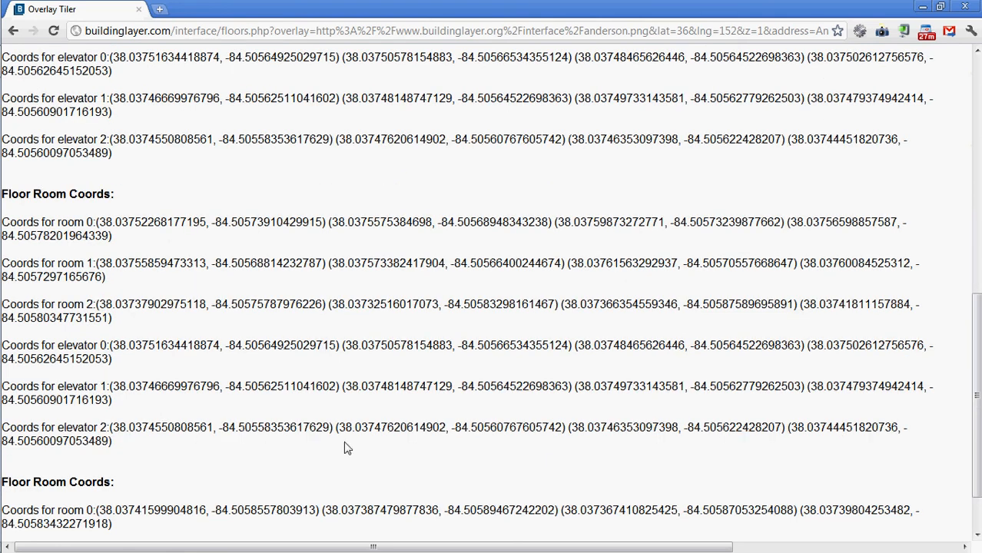
pyautogui.scroll(-1, 192, 397)
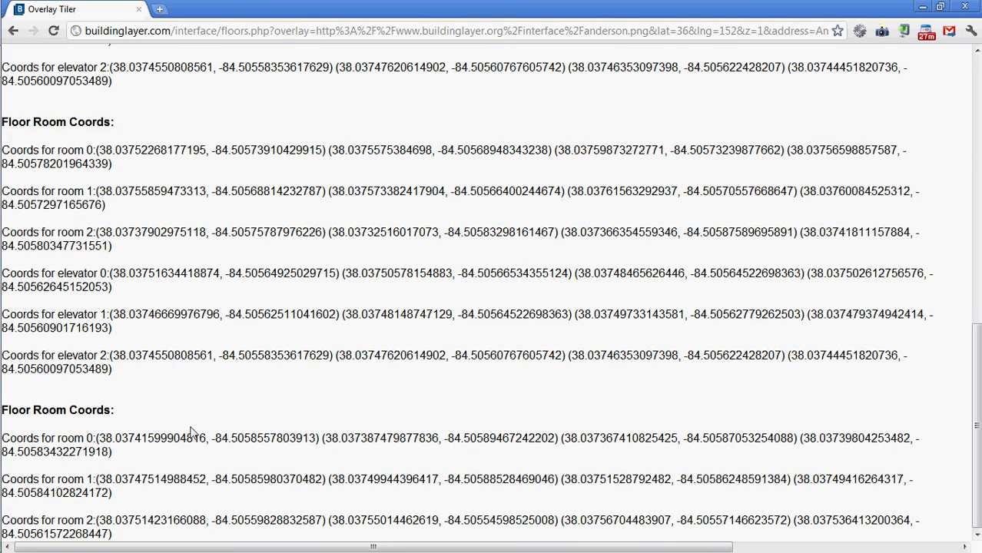
pyautogui.scroll(9, 192, 434)
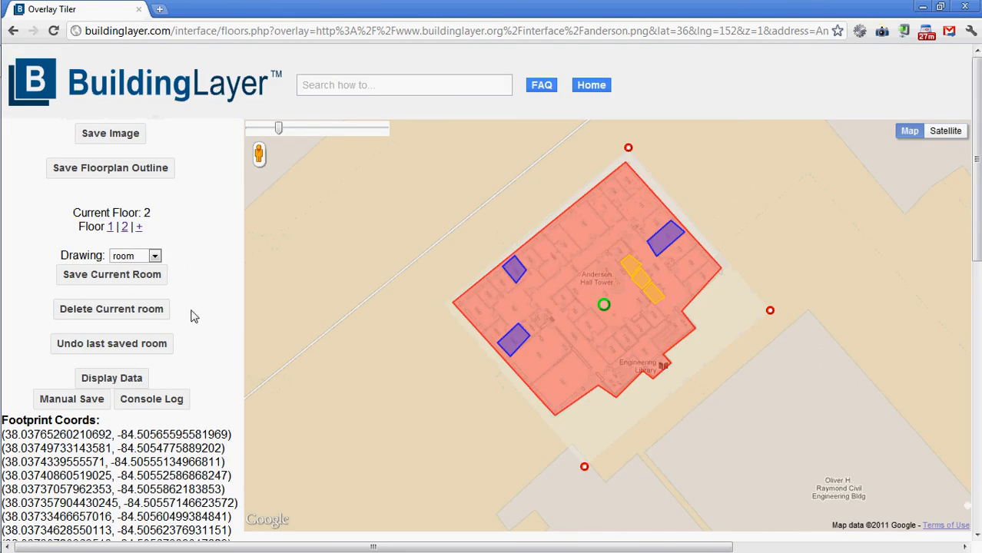